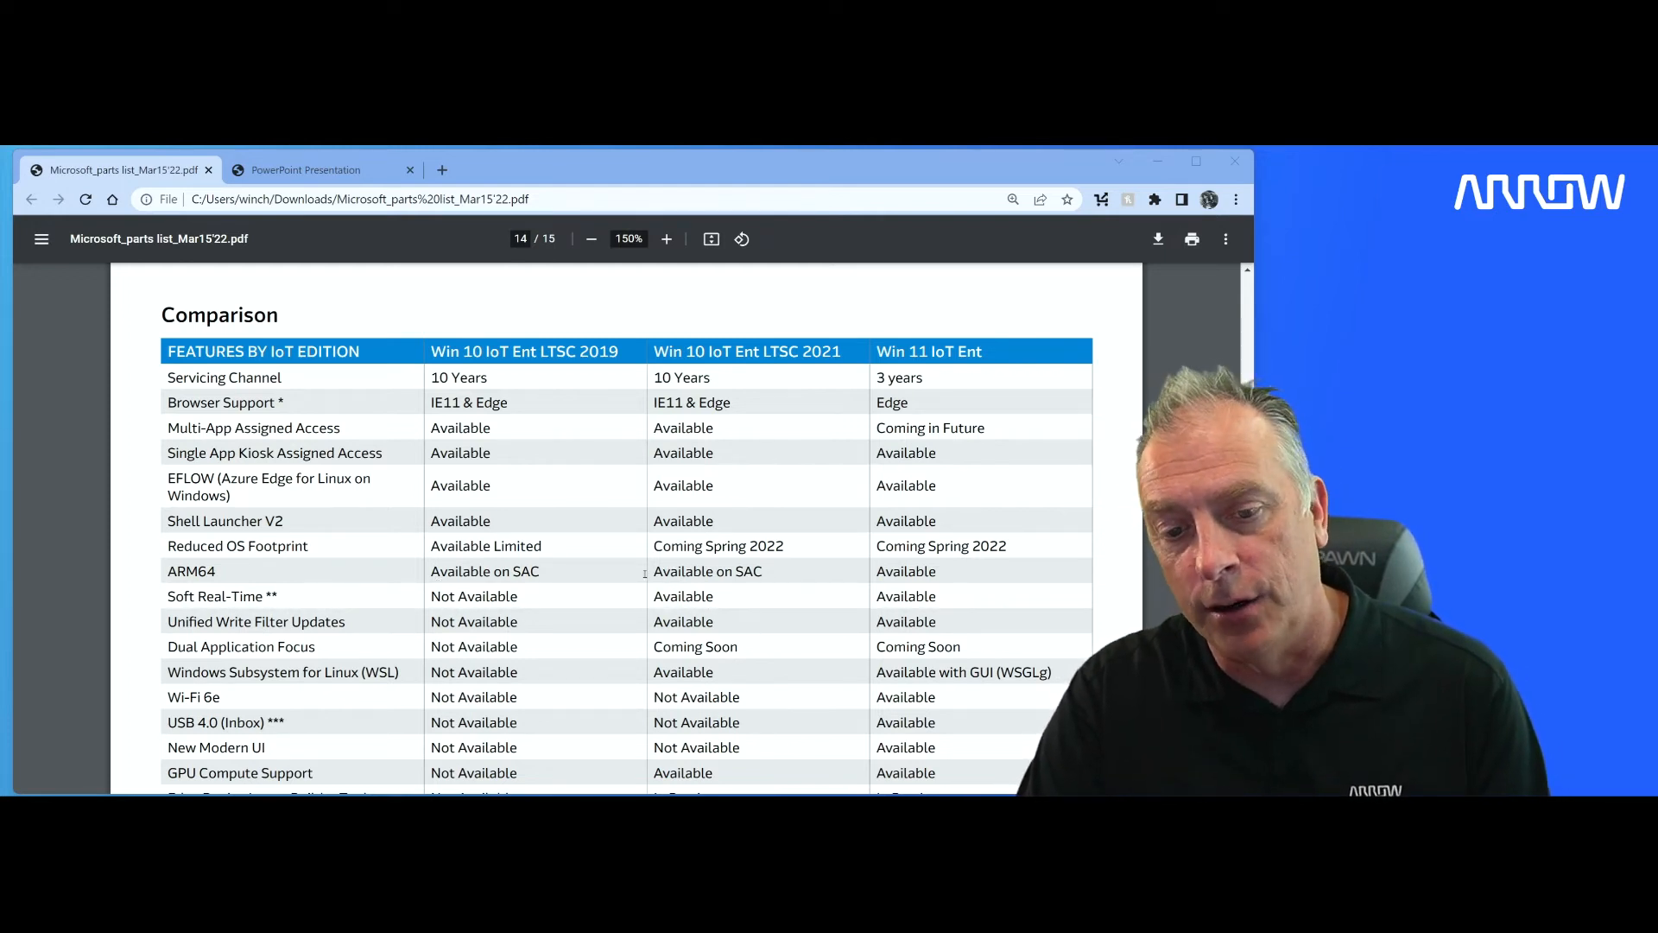
# - Highlight 'Available on SAC' for ARM64 under the LTSC 2021 column
pyautogui.moveTo(654, 571); pyautogui.dragTo(763, 571)
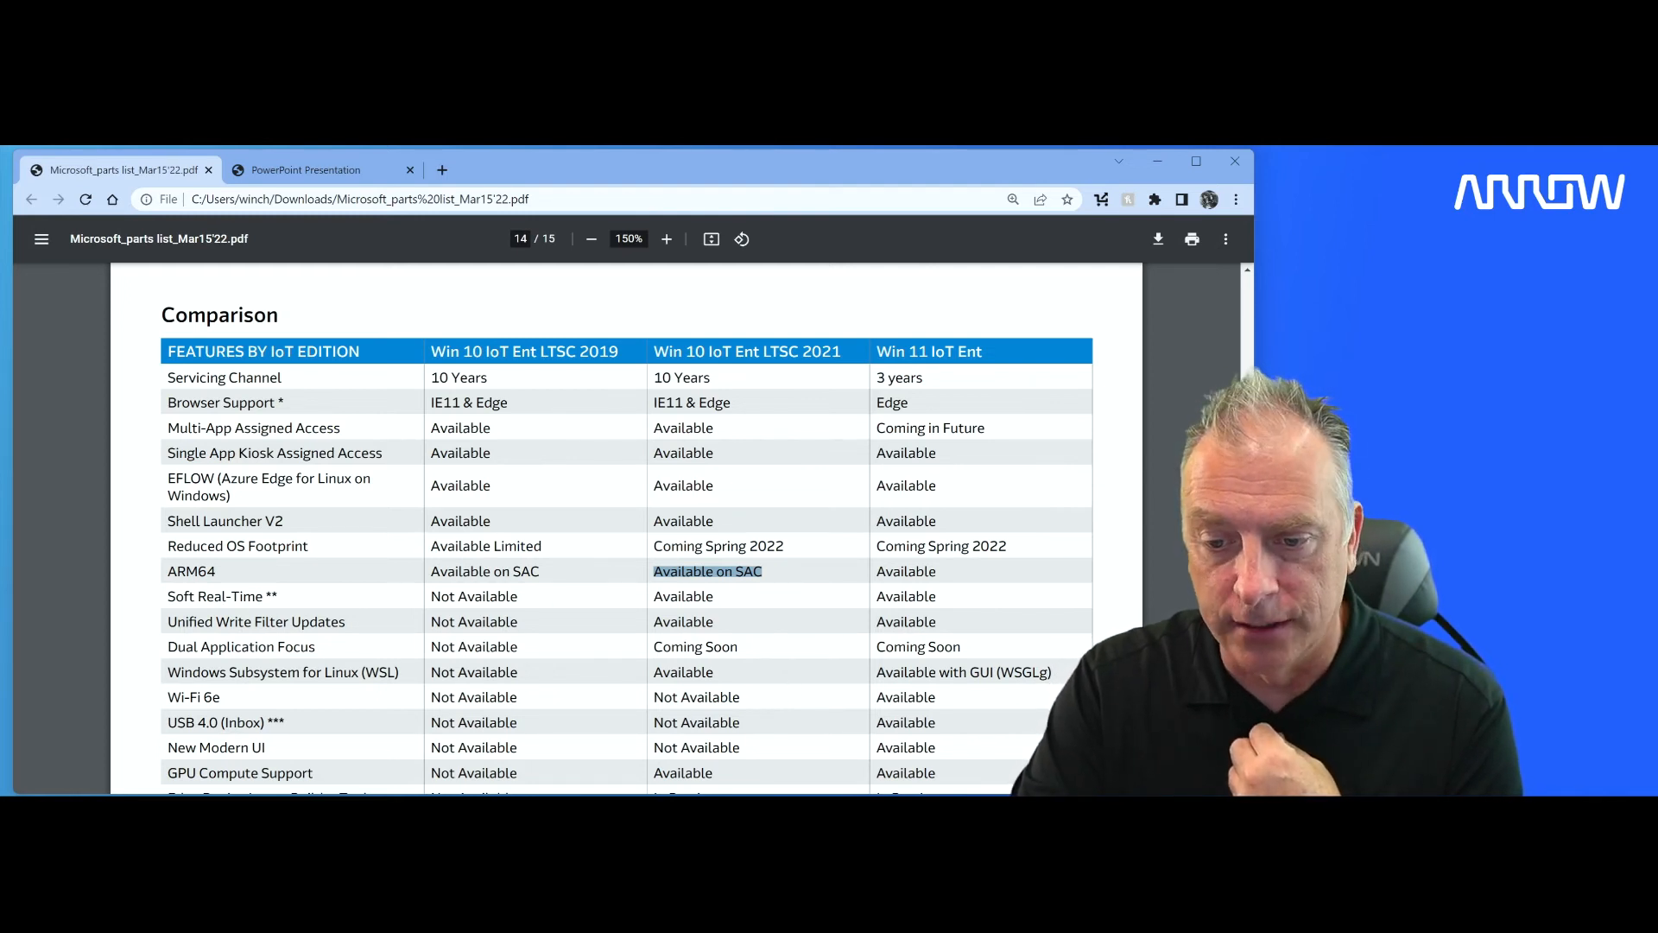
pyautogui.scroll(-3, 626, 520)
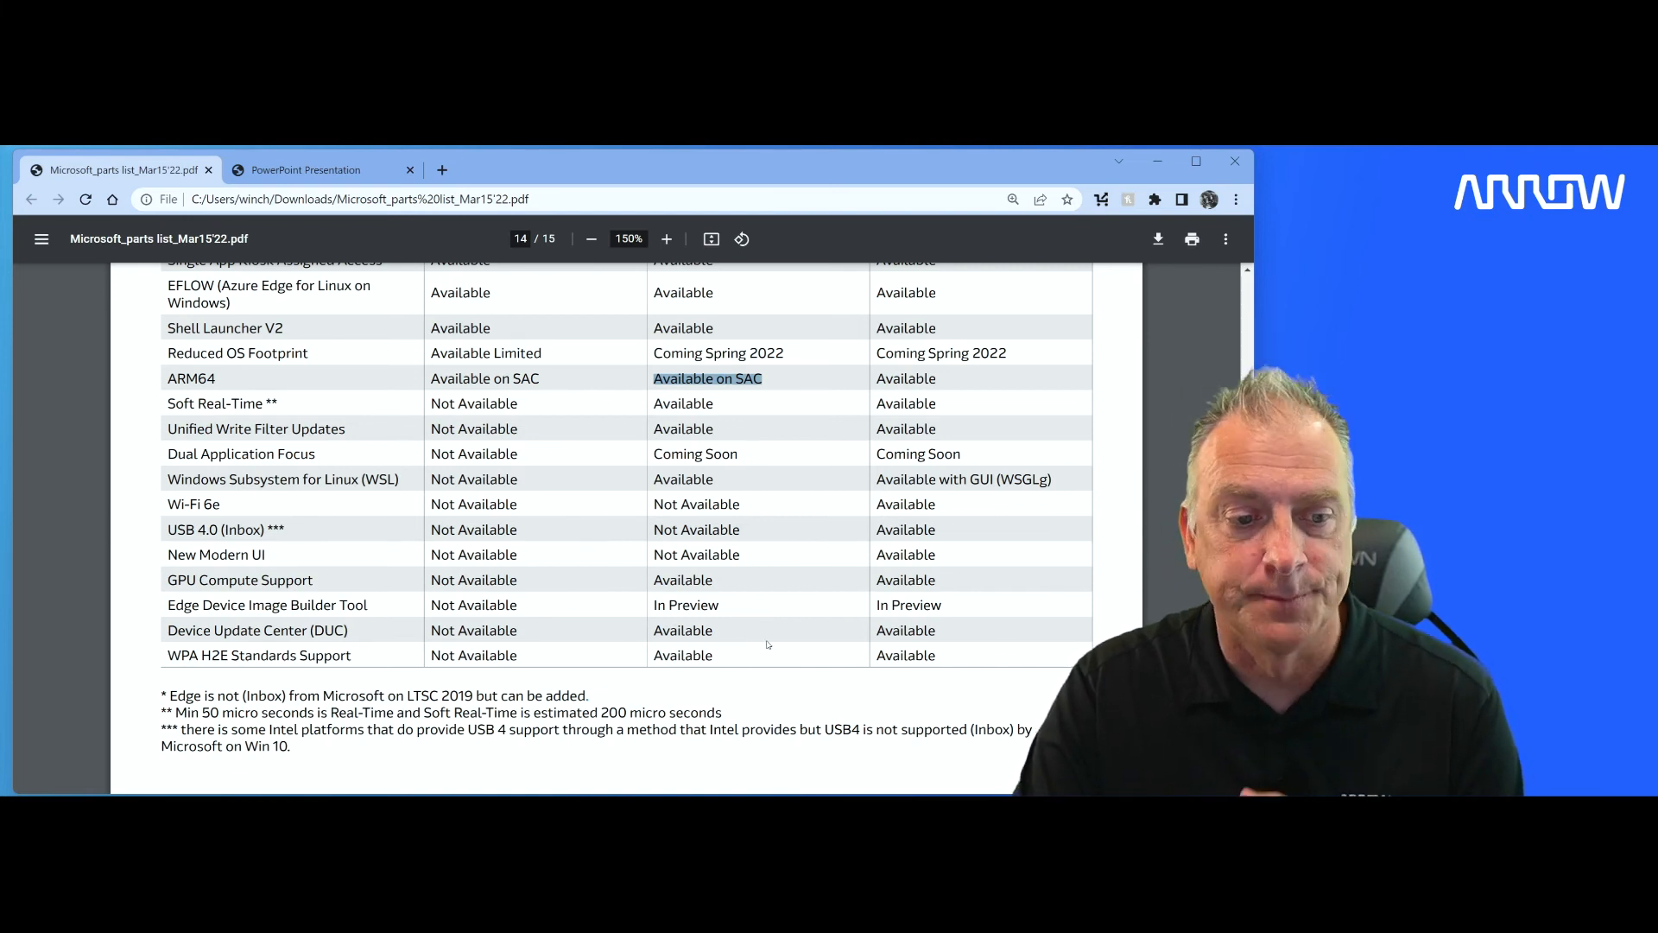
pyautogui.scroll(-1, 768, 644)
pyautogui.scroll(3, 775, 635)
pyautogui.scroll(2, 785, 628)
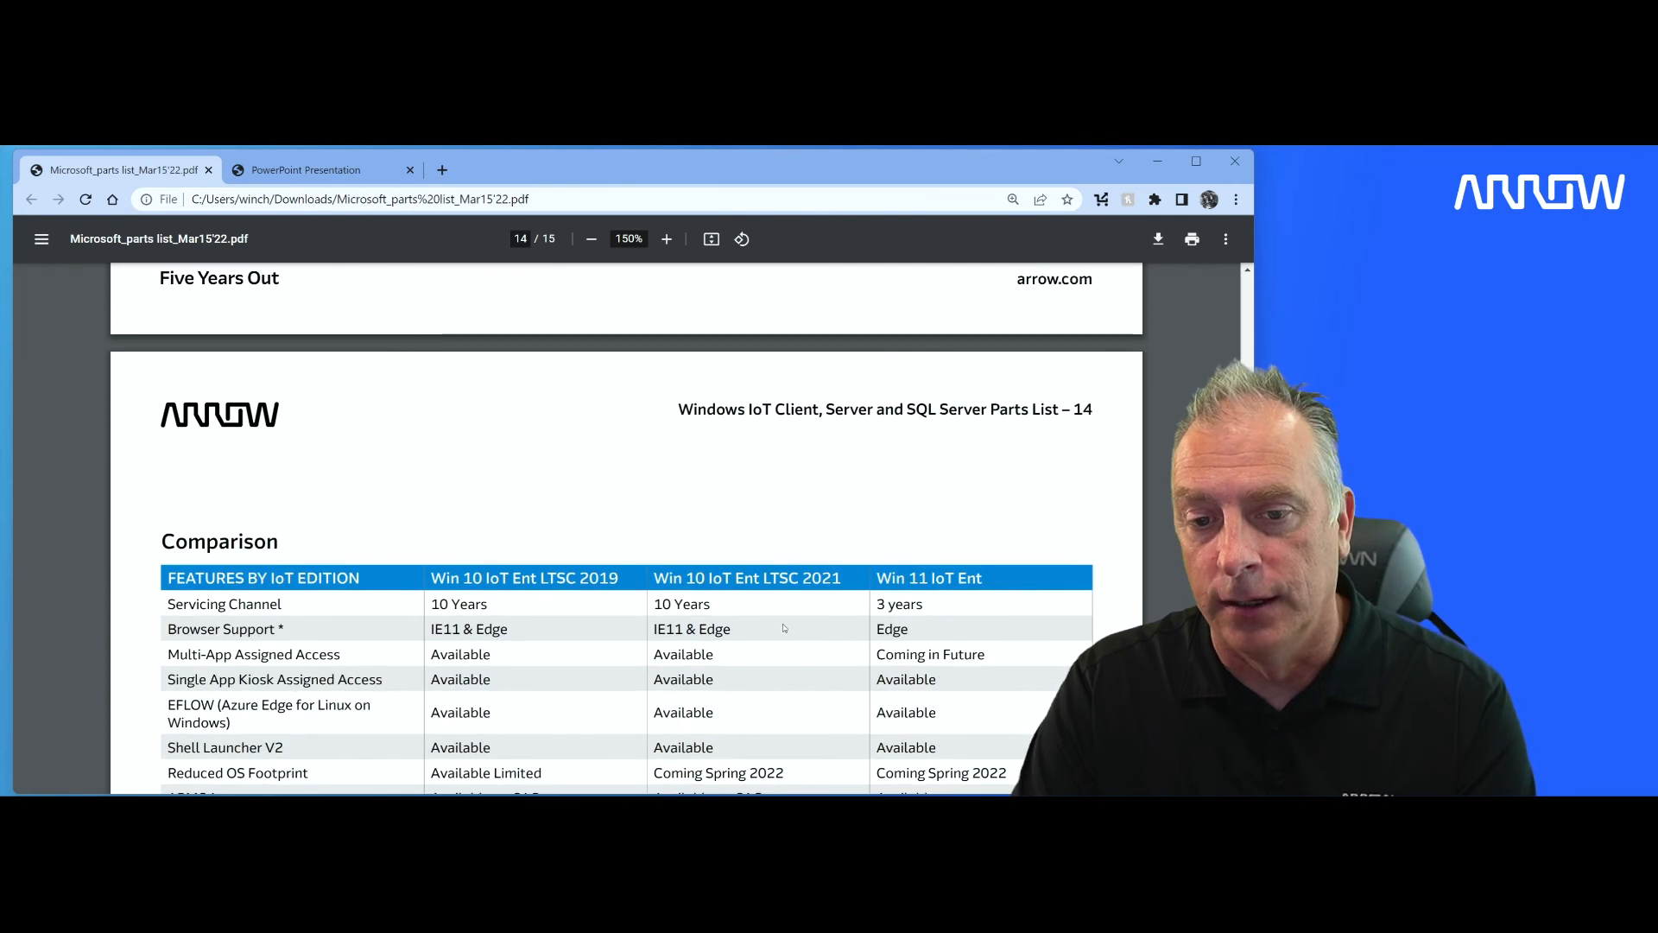
pyautogui.scroll(-2, 782, 629)
pyautogui.scroll(-1, 784, 628)
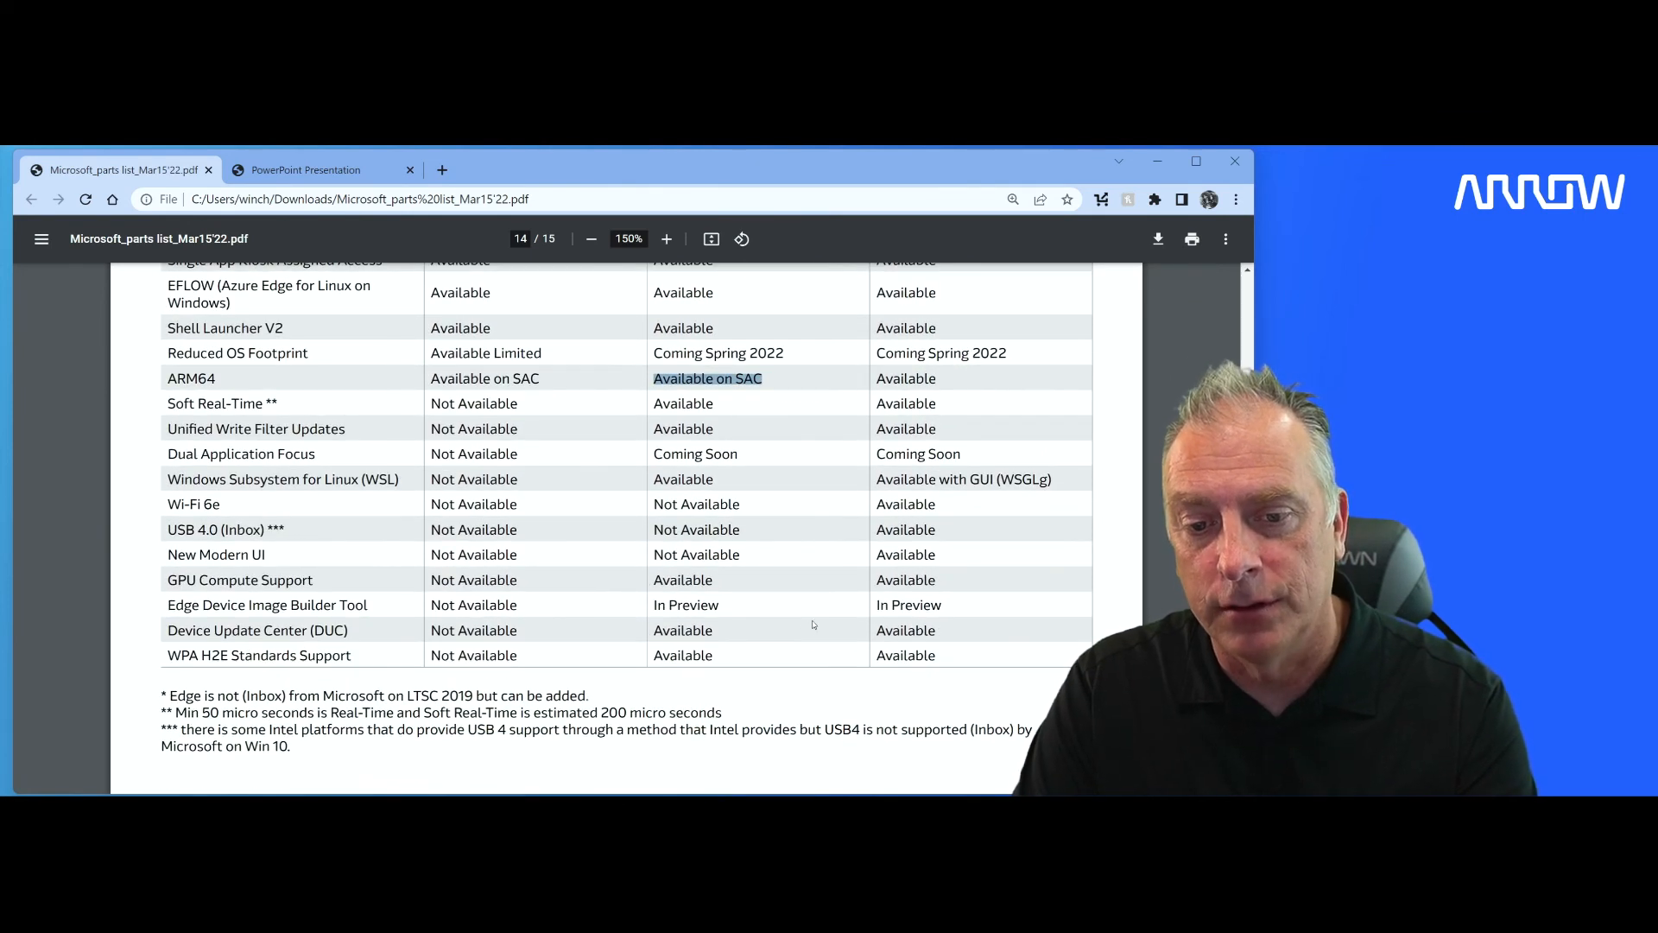
# - On the LTSC Road Map 2022 slide, mark the WIN 10 LTSC 2021 bar, then the Windows 11 IoT ENT LTSC bar
pyautogui.click(311, 171)
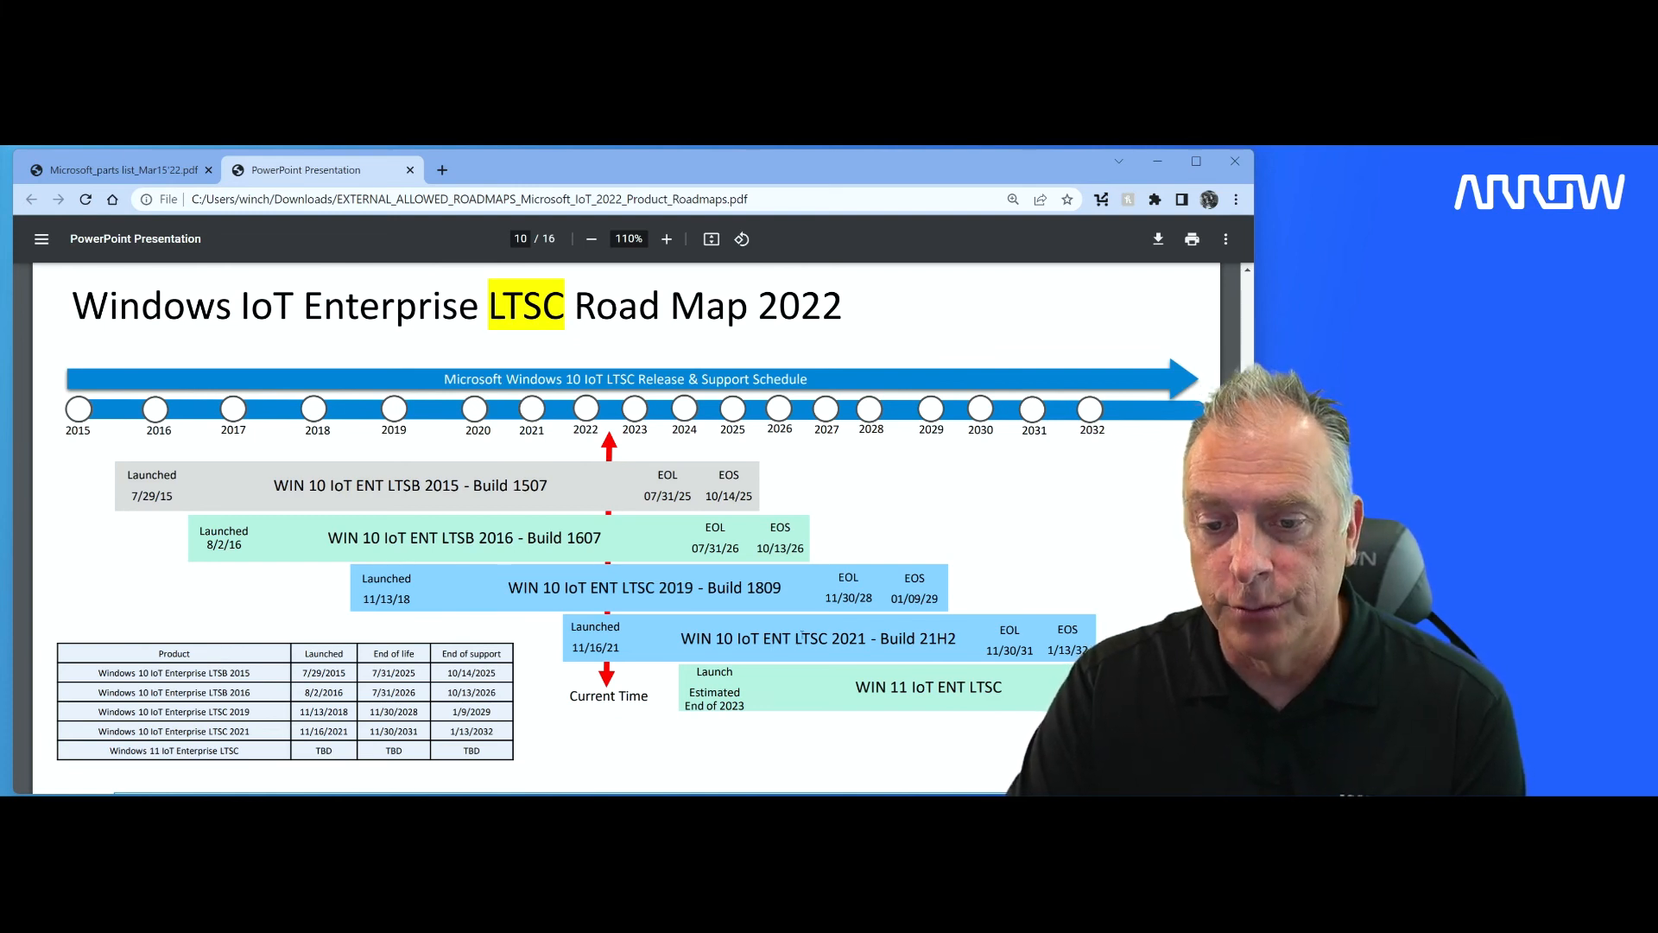
pyautogui.moveTo(683, 639); pyautogui.dragTo(752, 639)
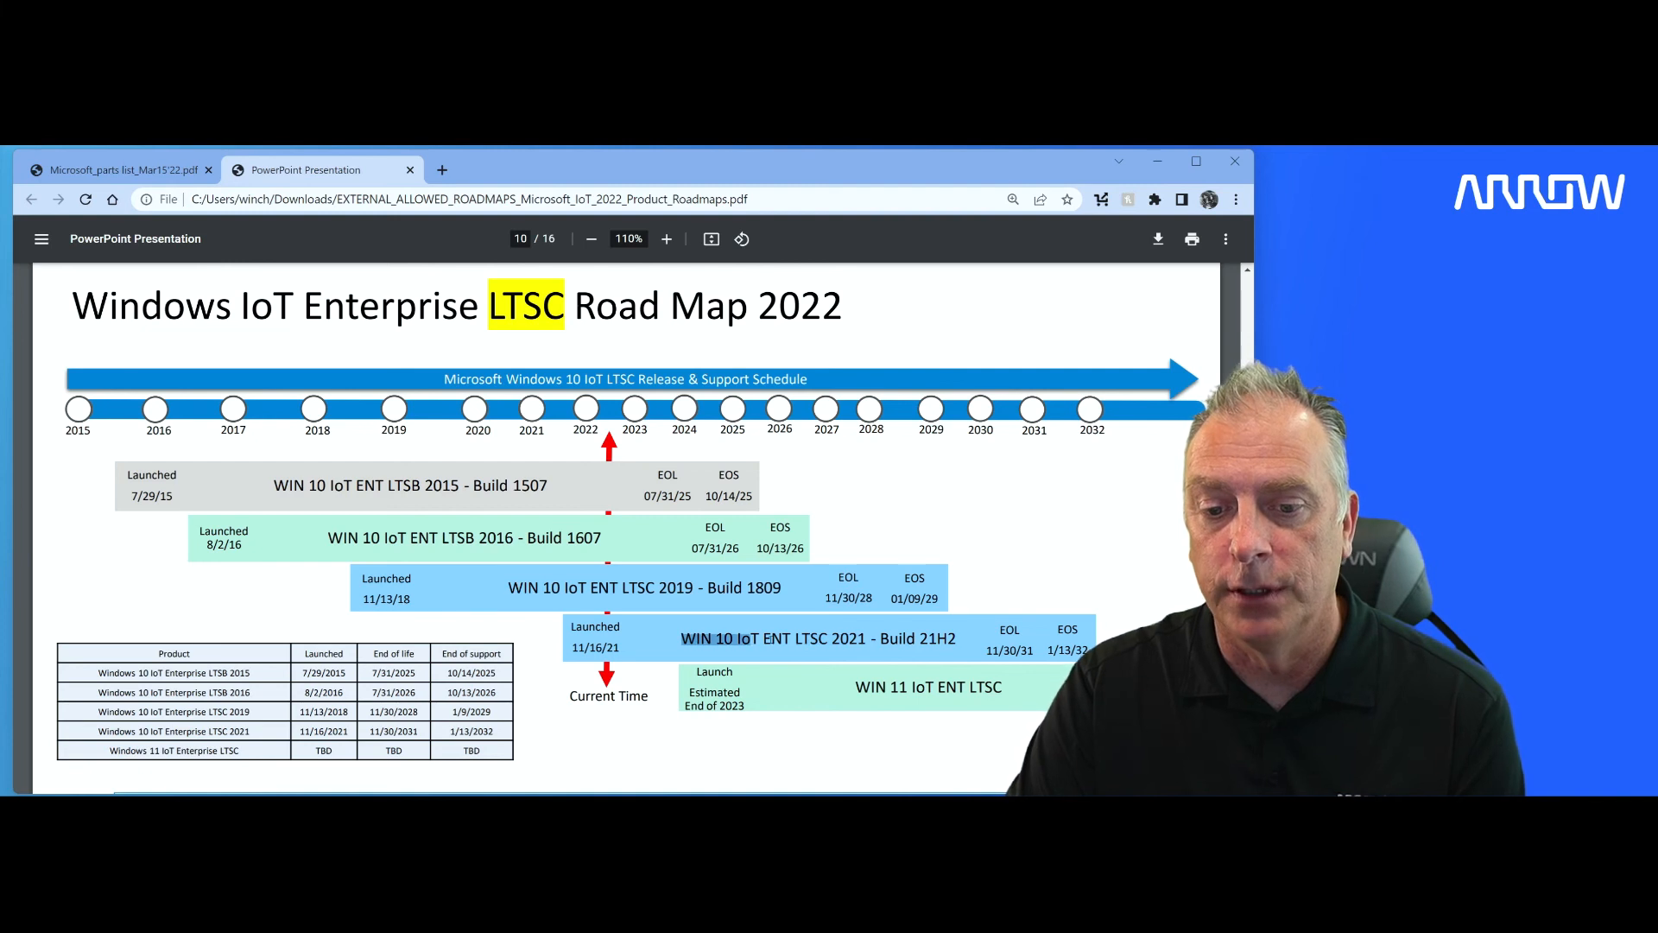
pyautogui.click(920, 639)
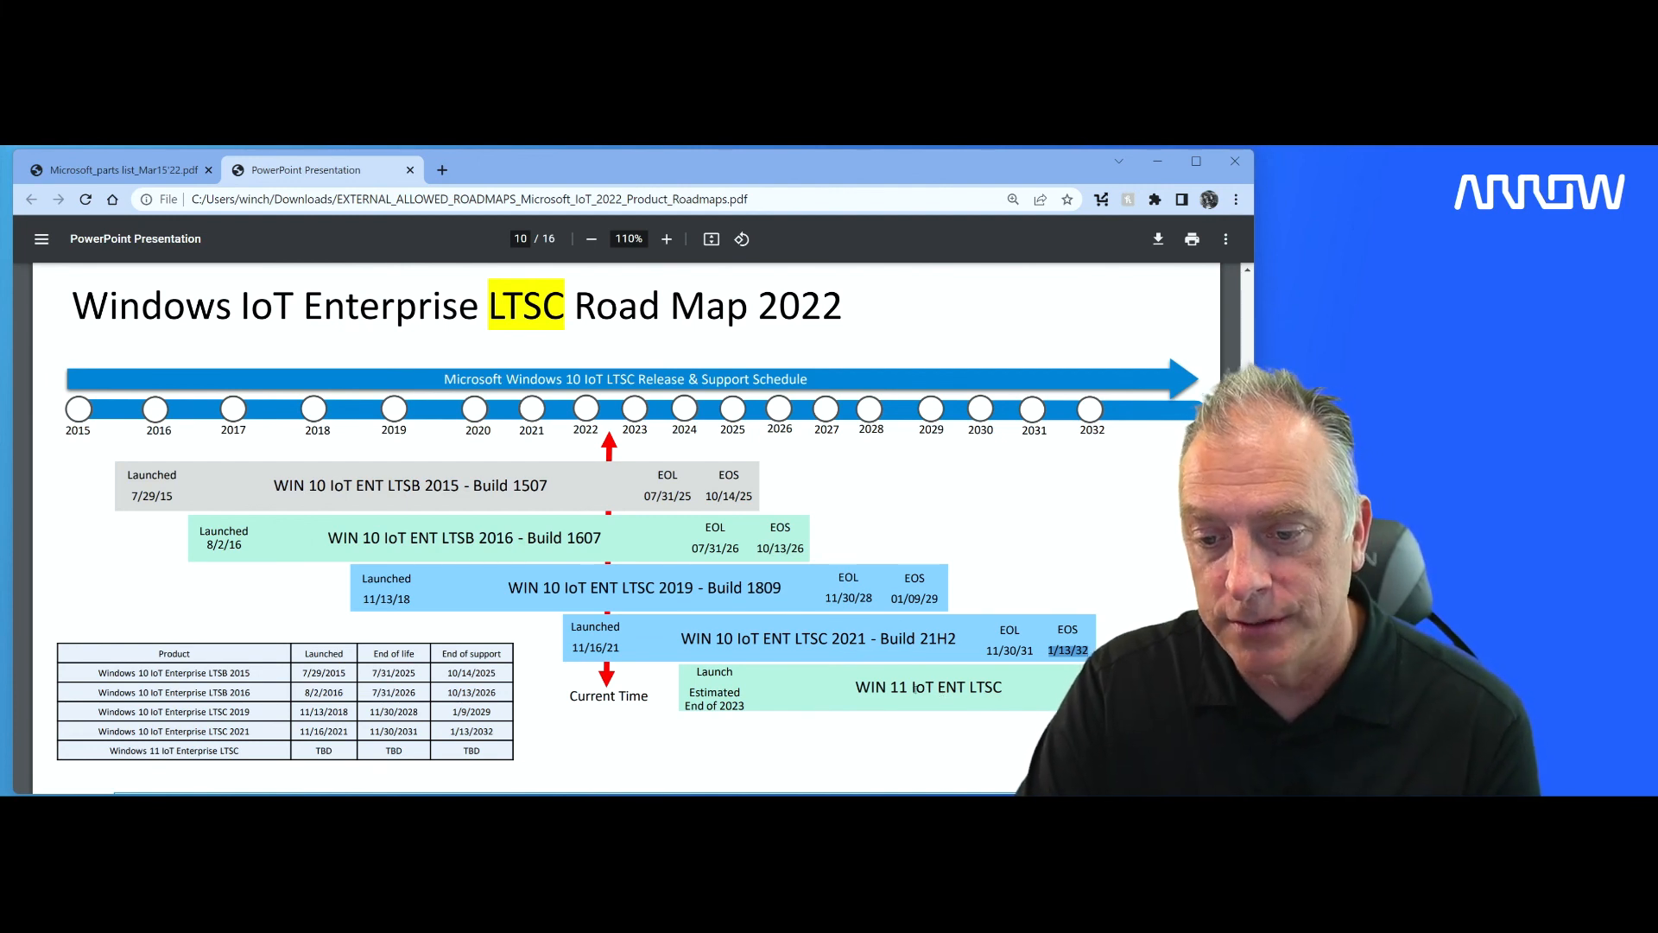
pyautogui.moveTo(1009, 687); pyautogui.dragTo(912, 688)
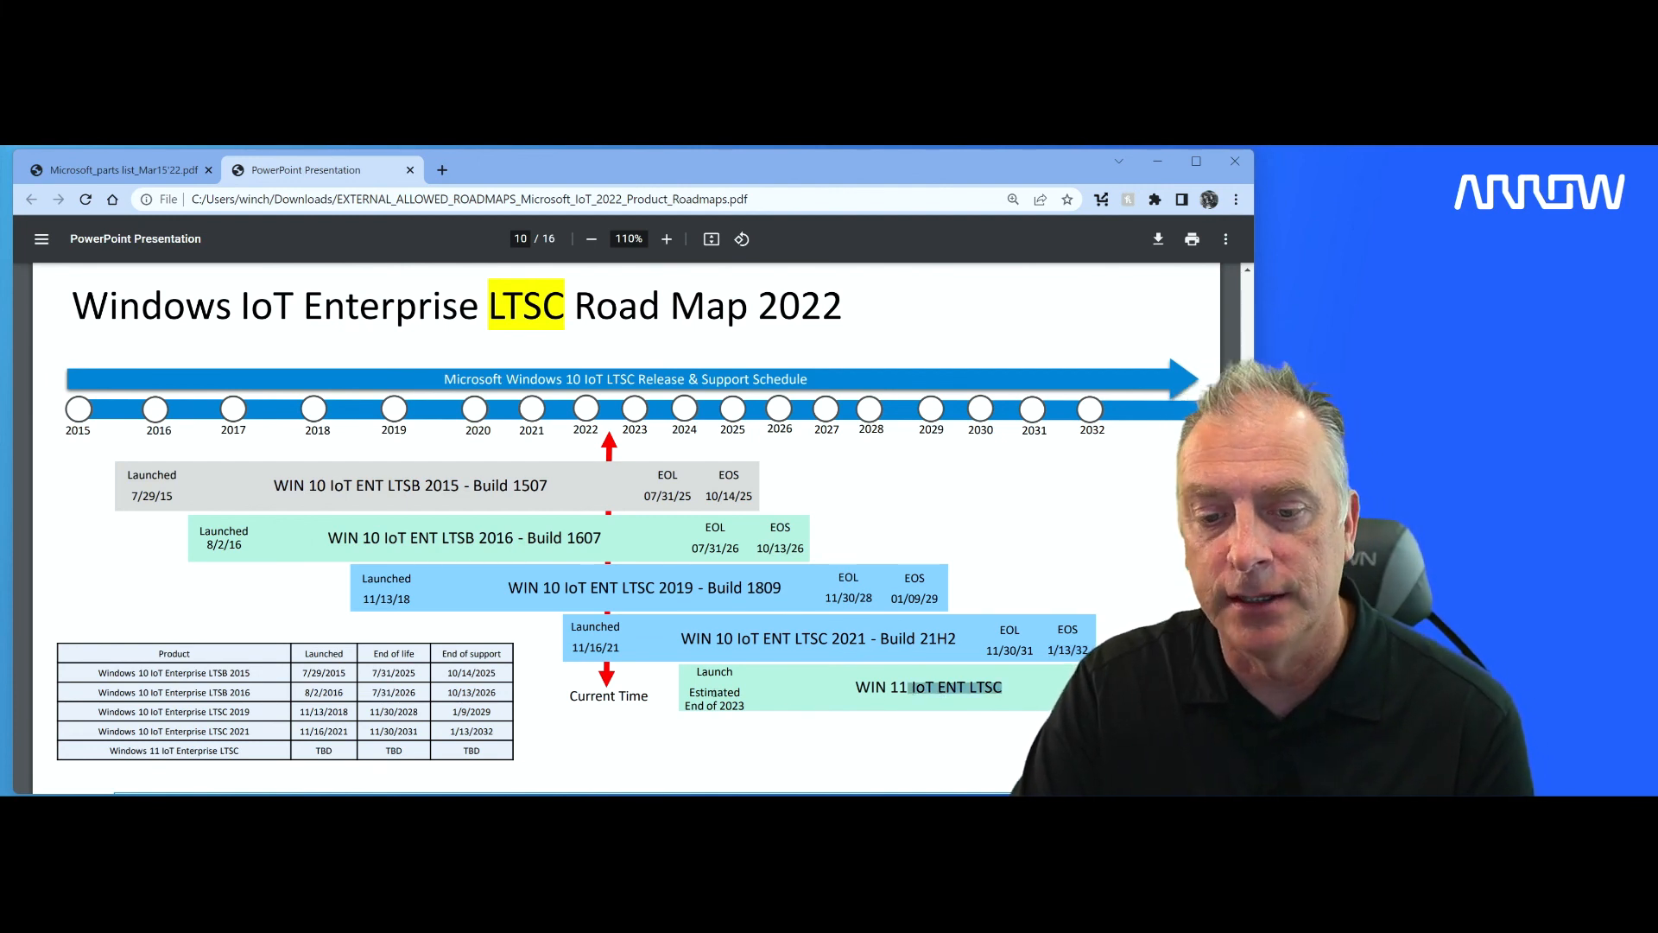